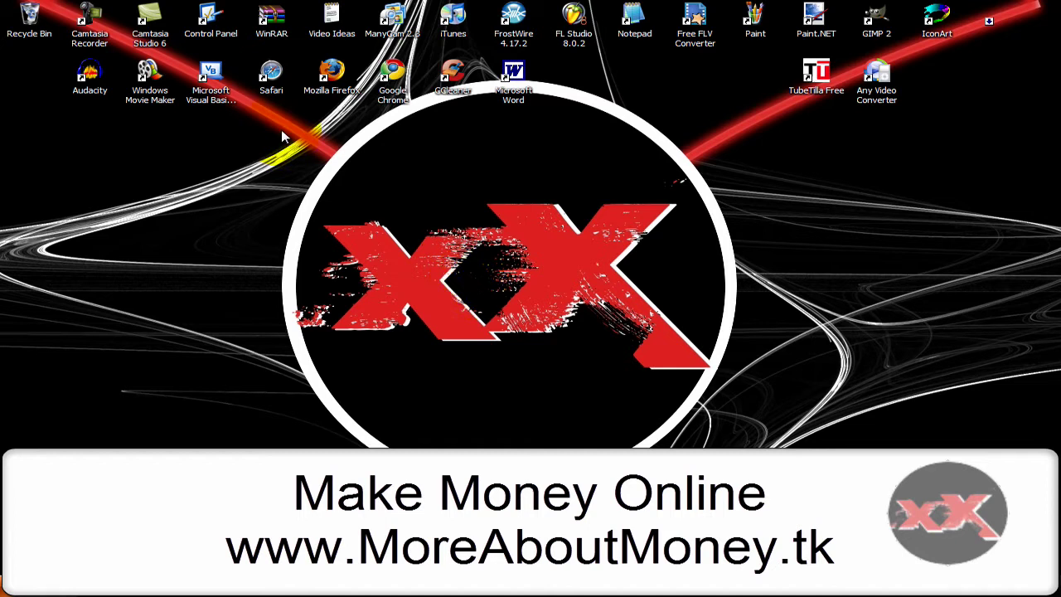
# Launch Camtasia Studio 6 from its desktop shortcut with a new, empty untitled project
pyautogui.moveTo(266, 109); pyautogui.dragTo(639, 330)
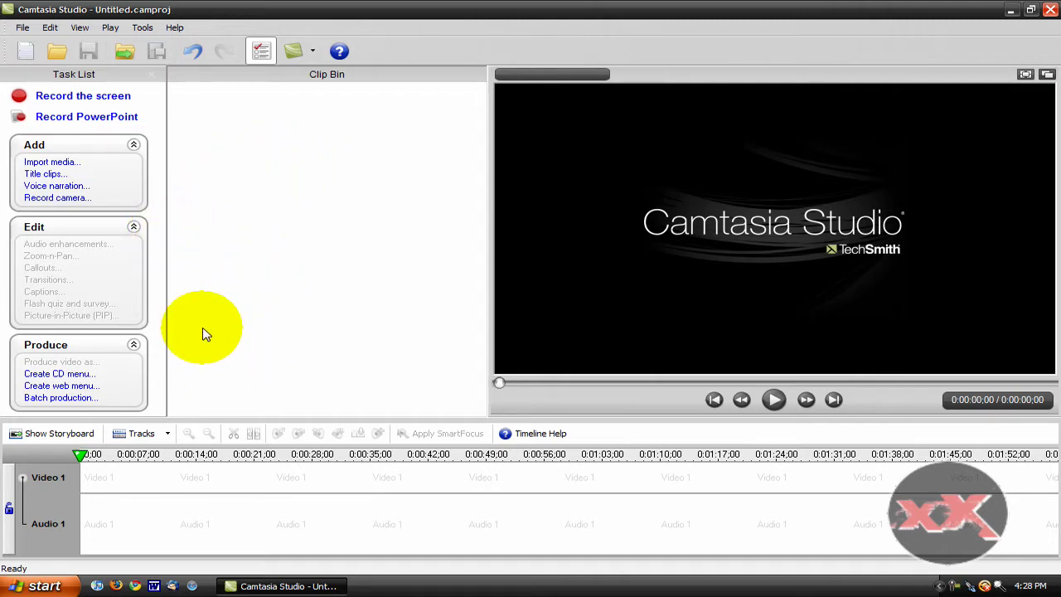
# Browse the Import media dialog to My Documents > My Videos > Intros
pyautogui.click(53, 165)
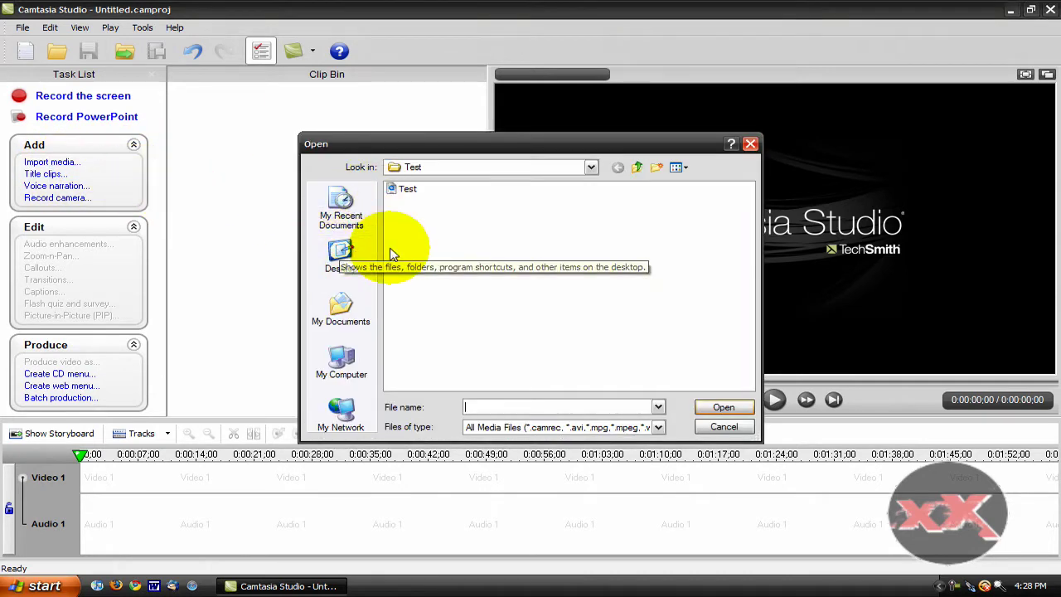
pyautogui.click(340, 307)
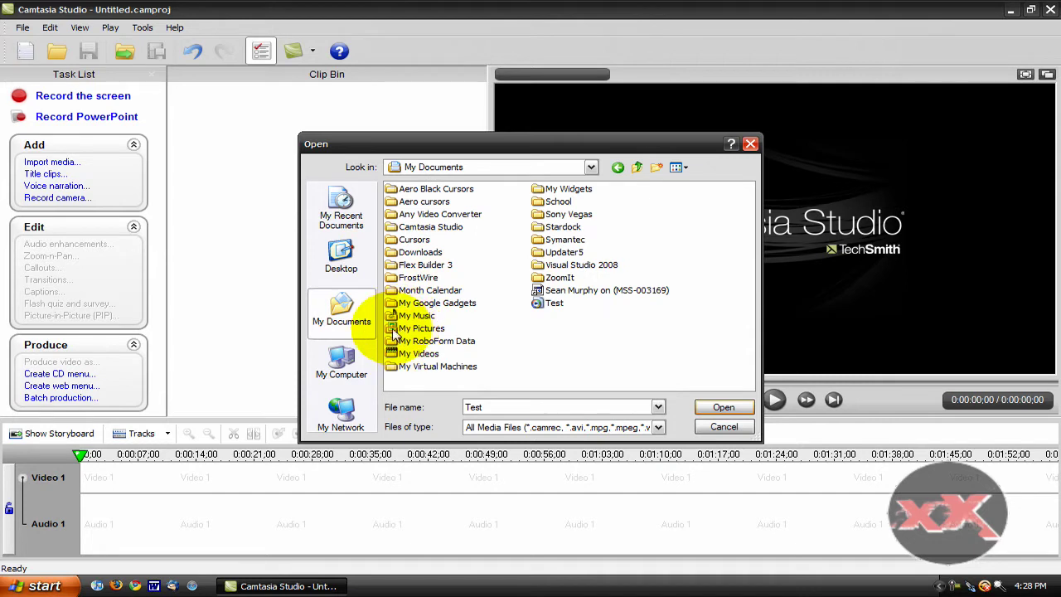
pyautogui.doubleClick(398, 354)
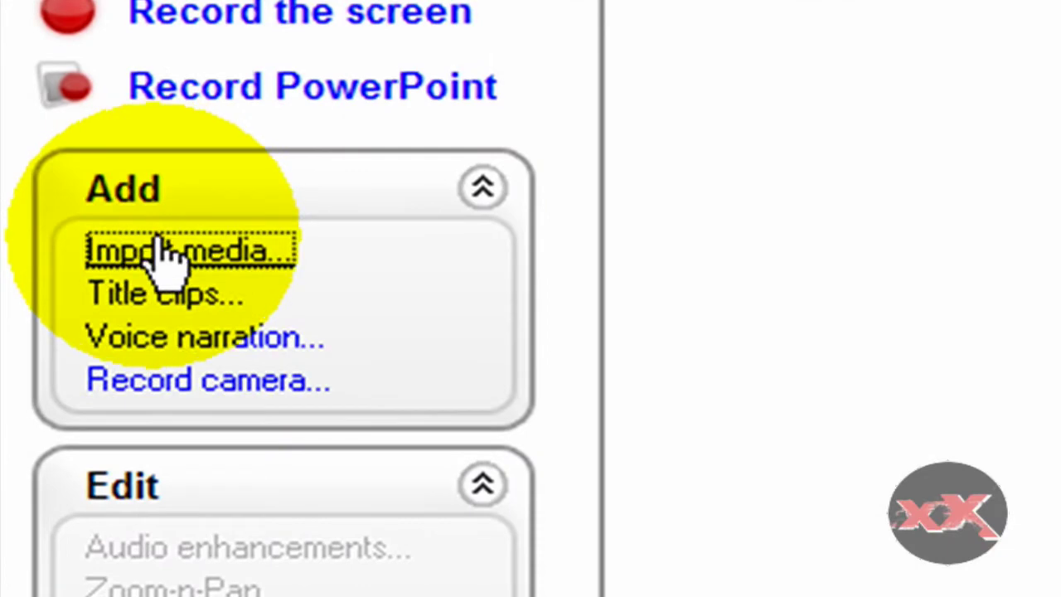
pyautogui.click(162, 253)
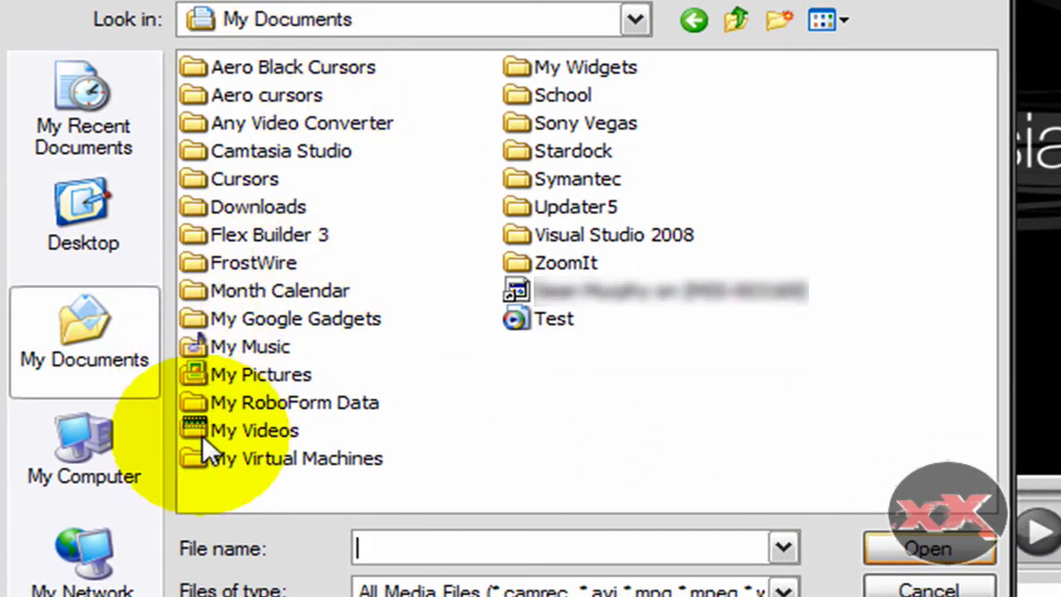
pyautogui.doubleClick(202, 433)
pyautogui.doubleClick(248, 148)
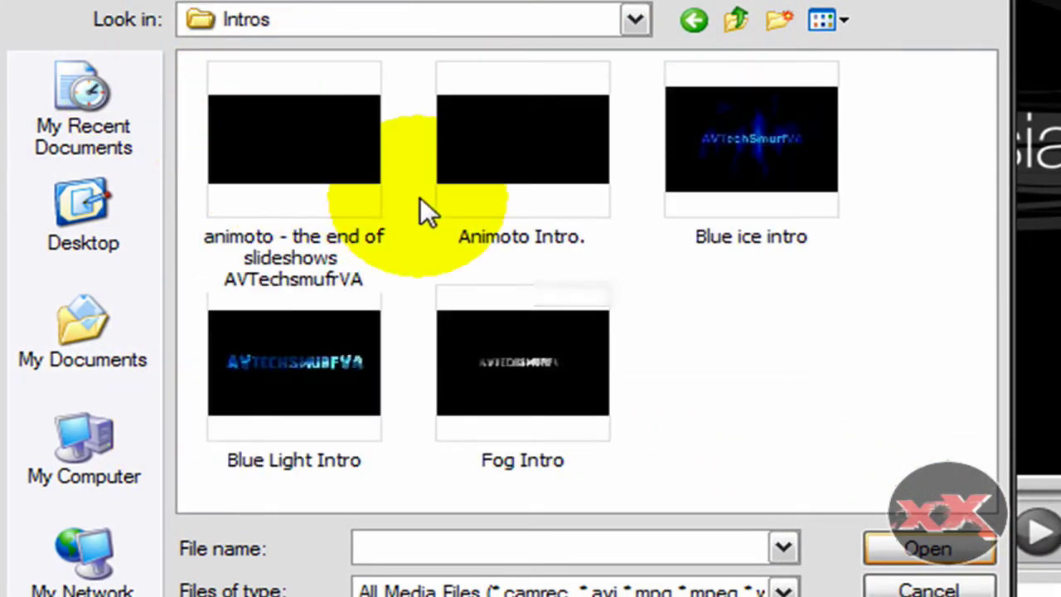
# Import Animoto Intro and Blue ice intro, placing Blue ice first, then Animoto, on Video 1
pyautogui.click(554, 143)
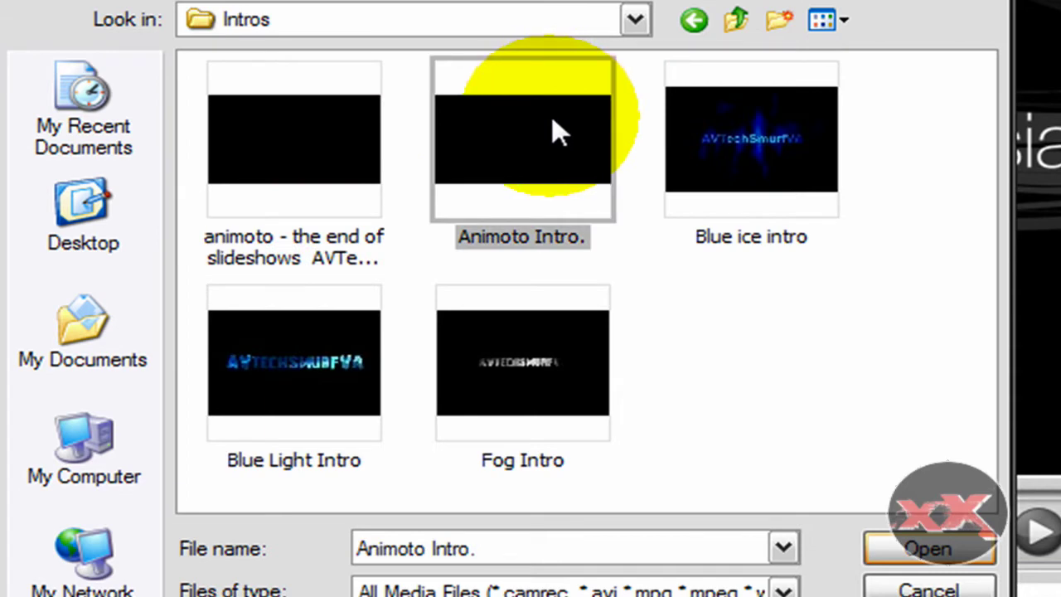
pyautogui.keyDown('ctrl'); pyautogui.click(782, 249); pyautogui.keyUp('ctrl')
pyautogui.click(885, 554)
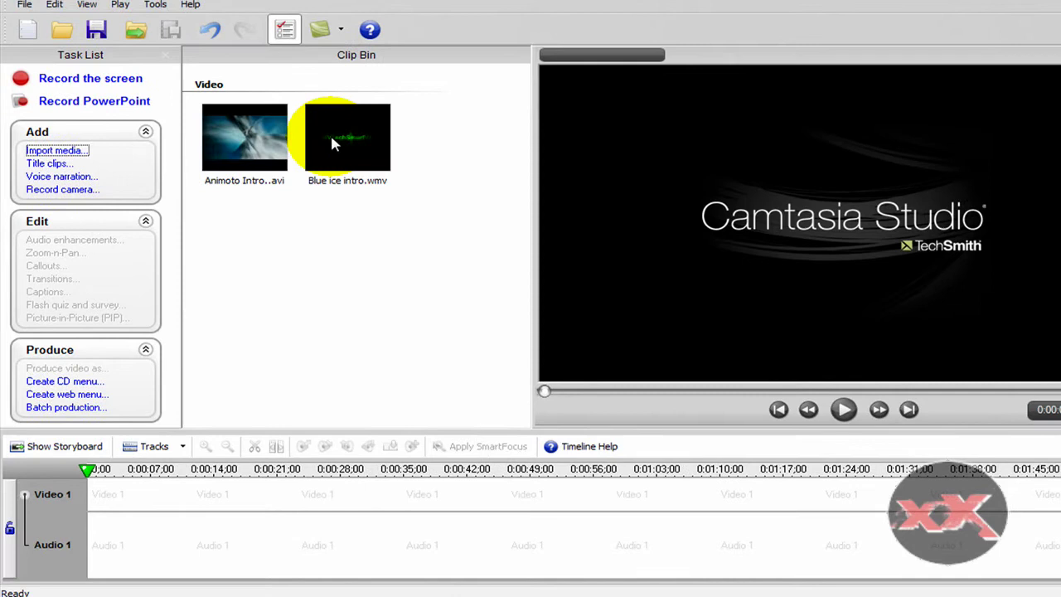
pyautogui.moveTo(330, 132); pyautogui.dragTo(114, 503)
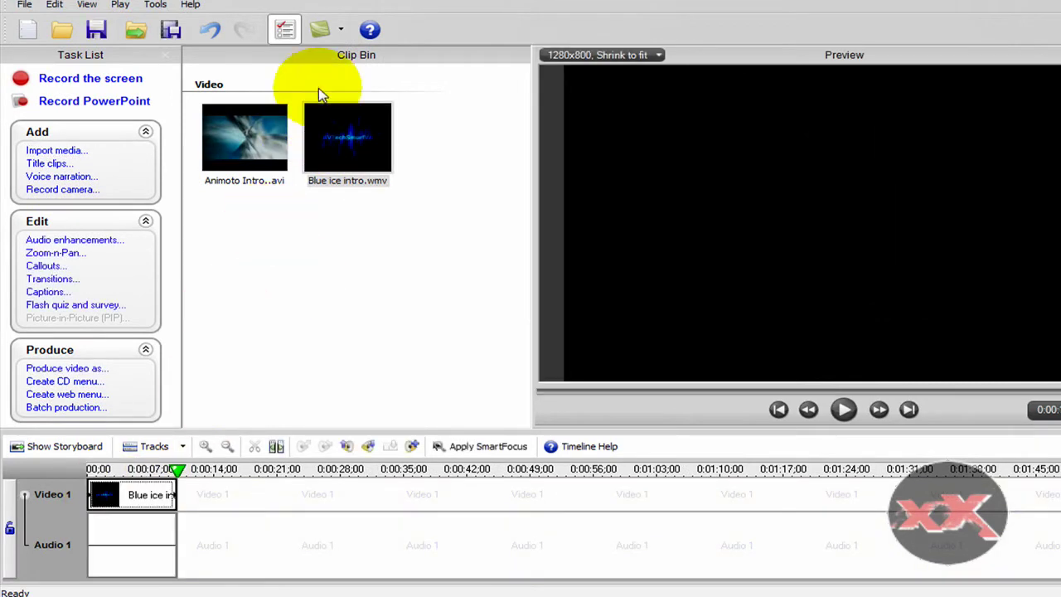
pyautogui.moveTo(232, 137); pyautogui.dragTo(212, 506)
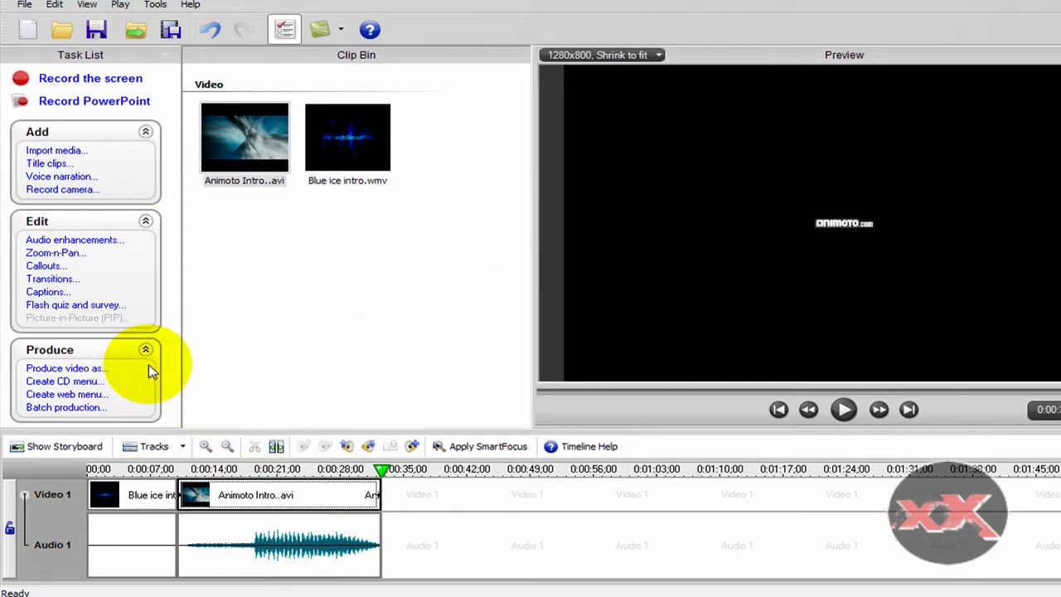
# Create a new production preset named Youtube Watermark from the Produce video as presets
pyautogui.click(87, 375)
pyautogui.click(621, 156)
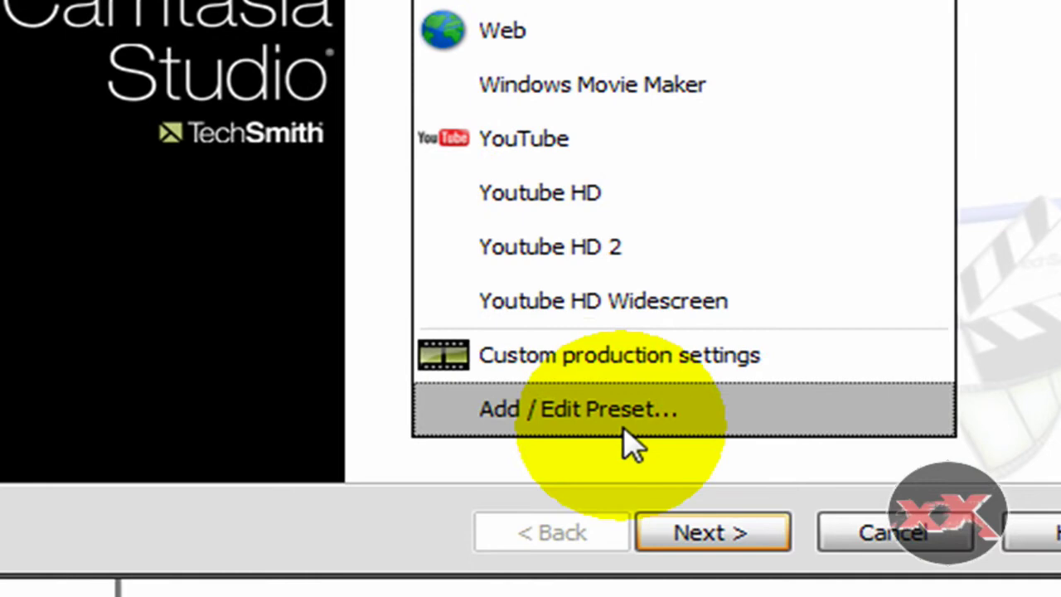
pyautogui.click(623, 427)
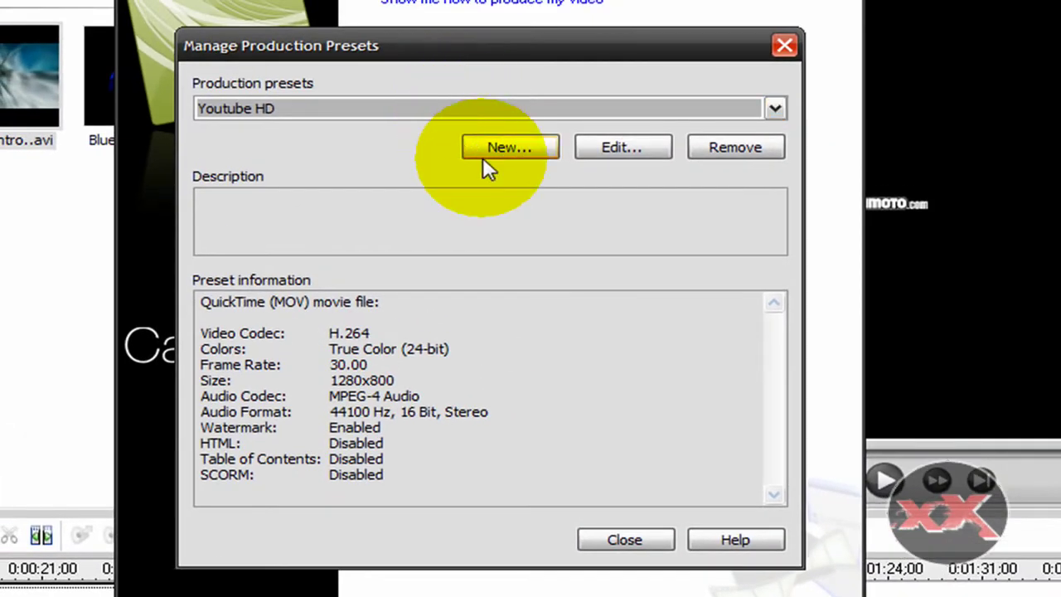
pyautogui.click(491, 149)
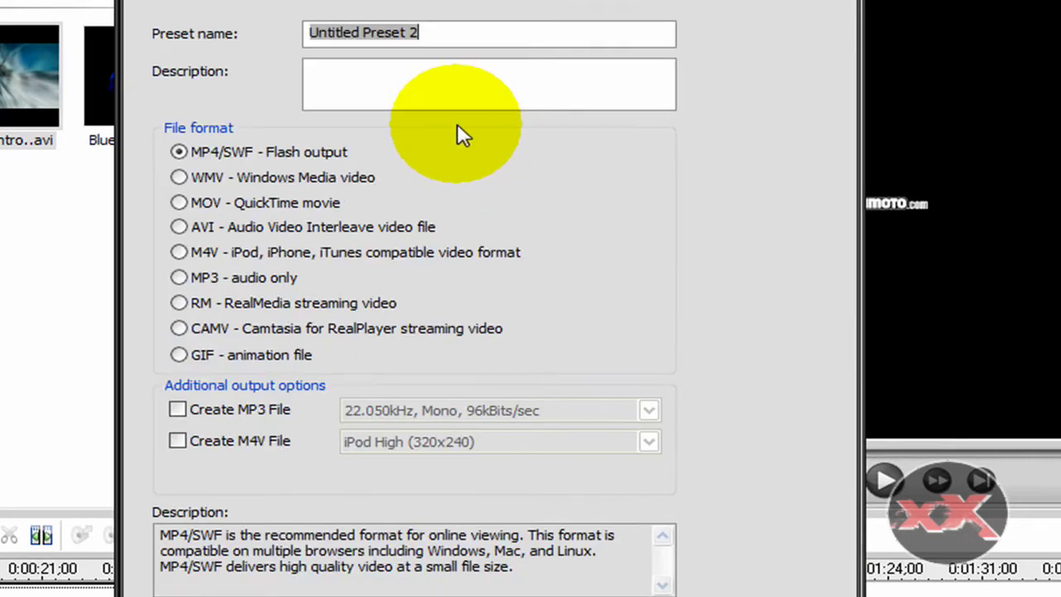
pyautogui.write('Youtube Watermark')
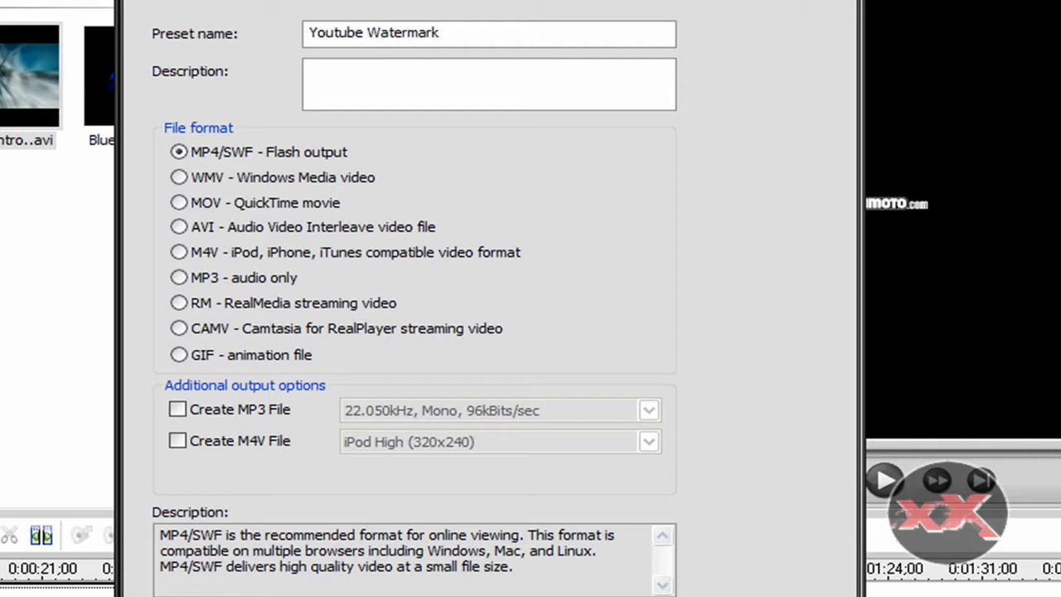
# Choose WMV format and advance past the encoding and size pages to the watermark options
pyautogui.click(180, 178)
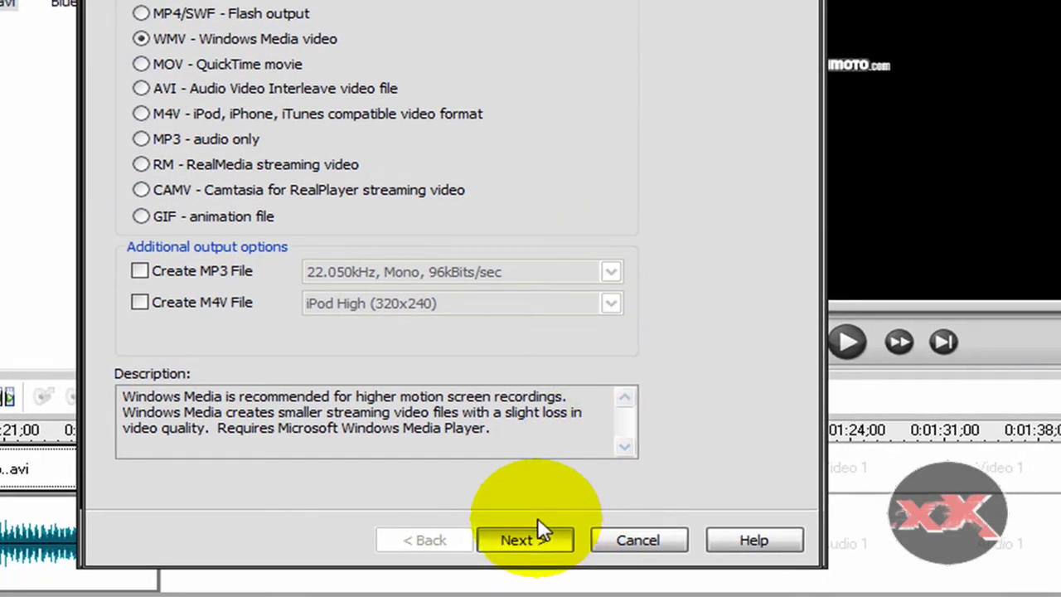
pyautogui.click(547, 539)
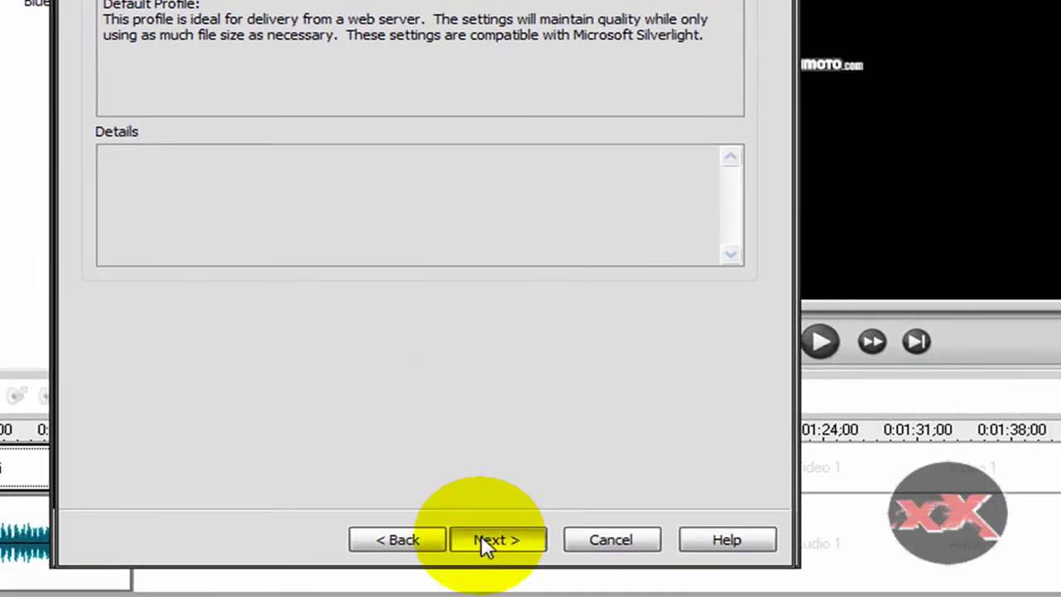
pyautogui.click(485, 541)
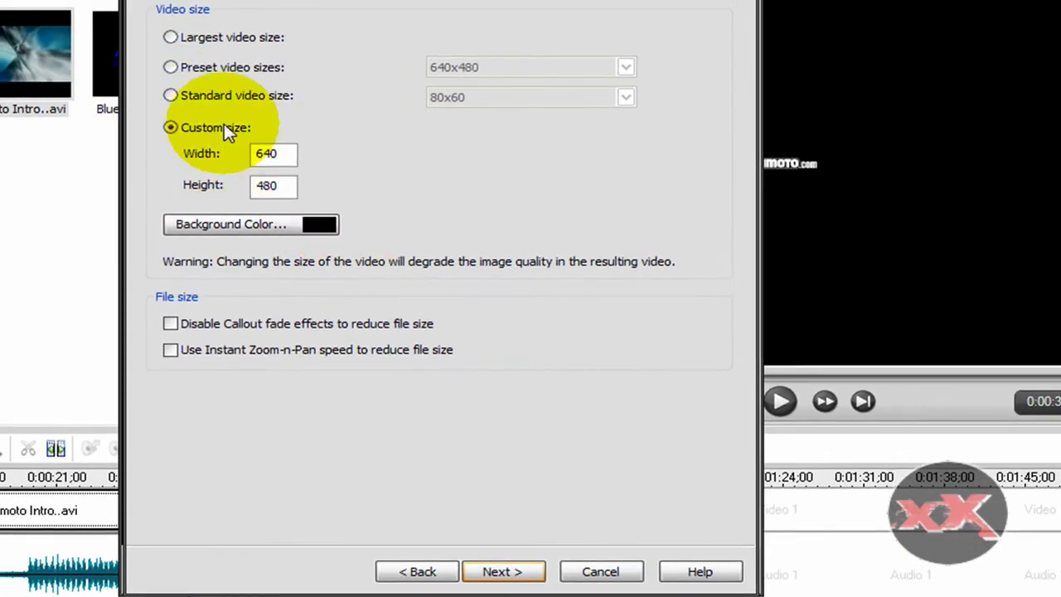
pyautogui.click(502, 572)
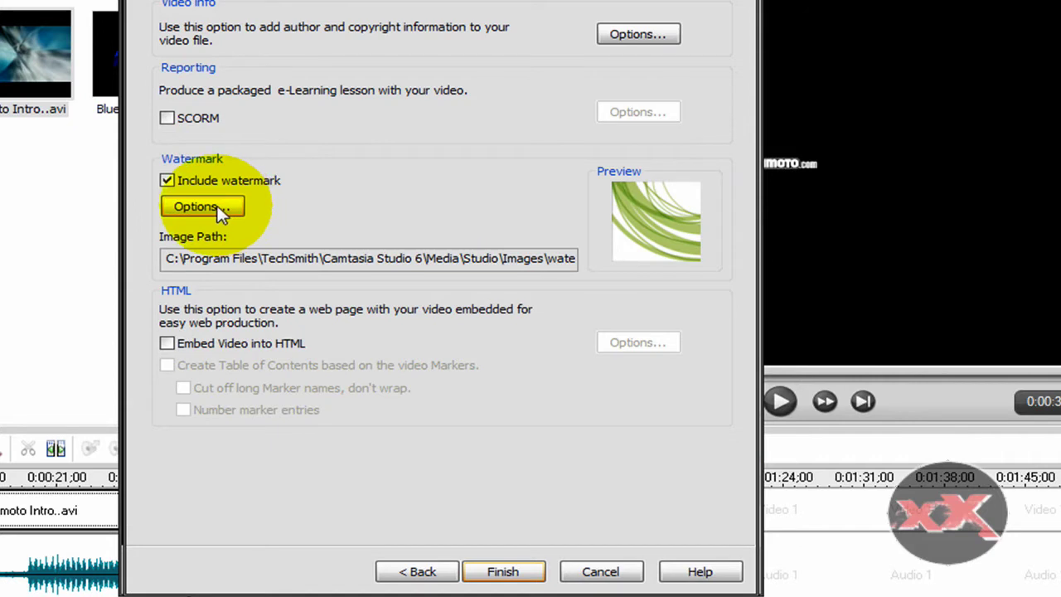
# Load xX Watermark 2.0 from My Pictures > Logos > xXTechSupportXx as the watermark image
pyautogui.click(203, 208)
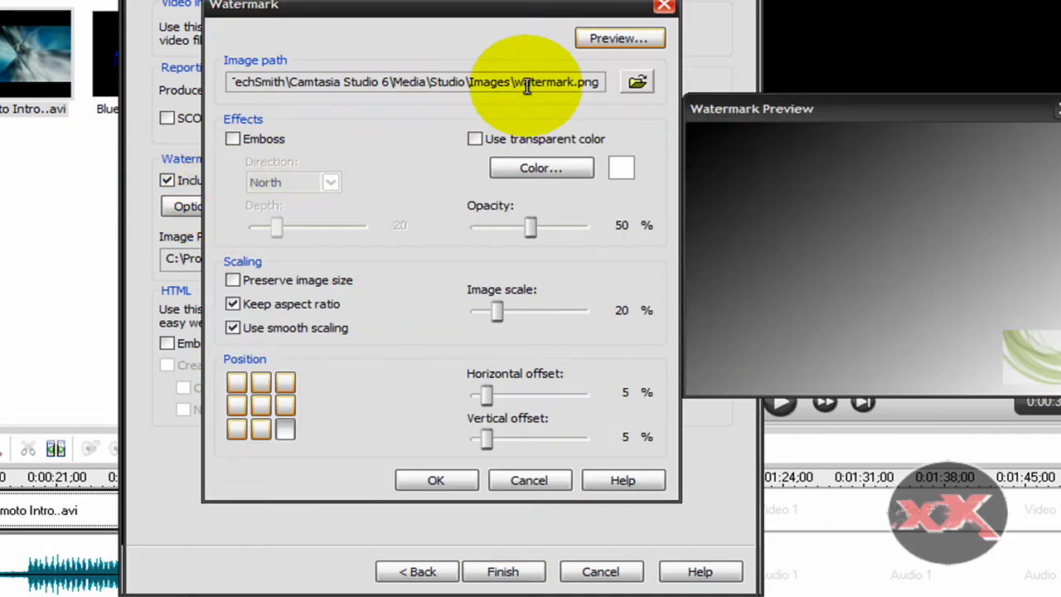
pyautogui.click(640, 83)
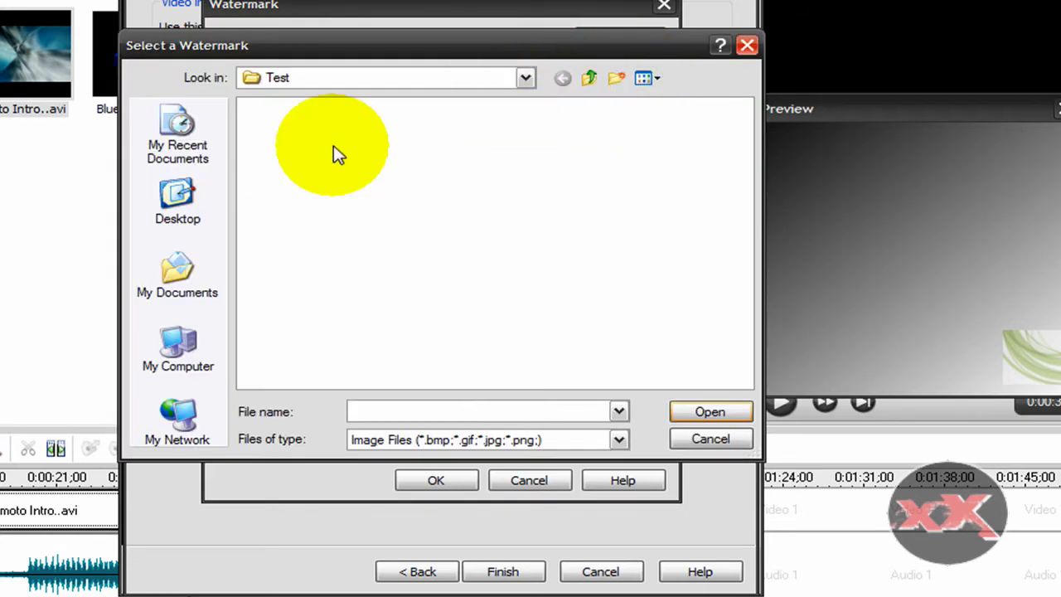
pyautogui.click(174, 303)
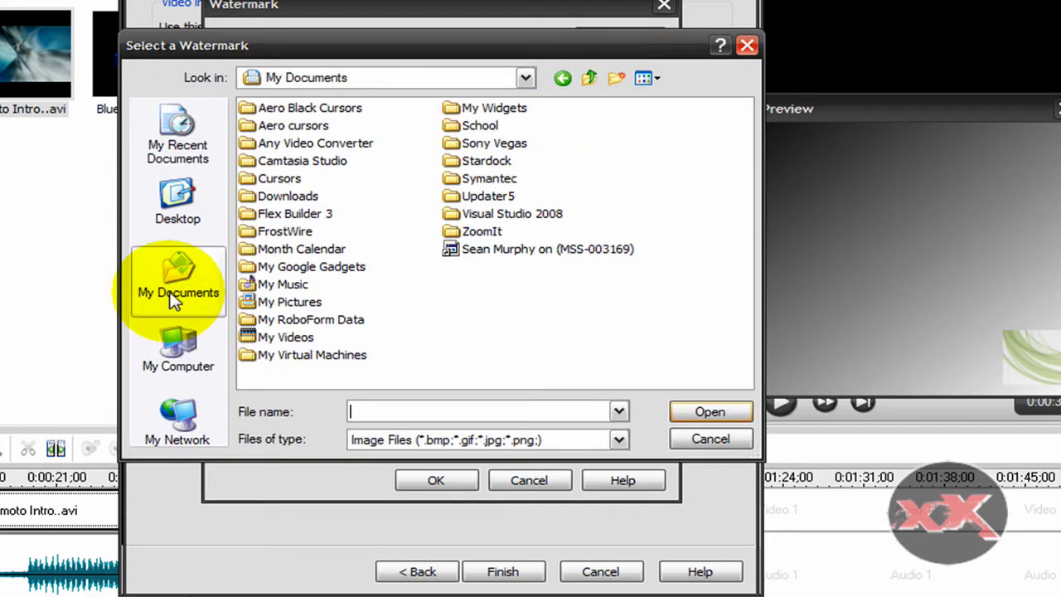
pyautogui.doubleClick(286, 302)
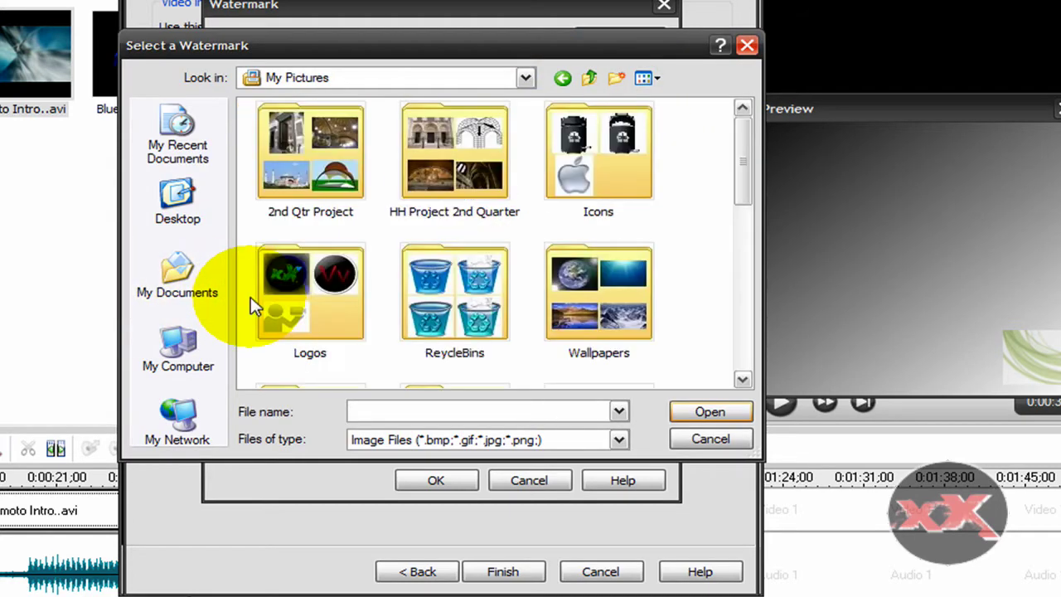
pyautogui.doubleClick(322, 298)
pyautogui.doubleClick(431, 176)
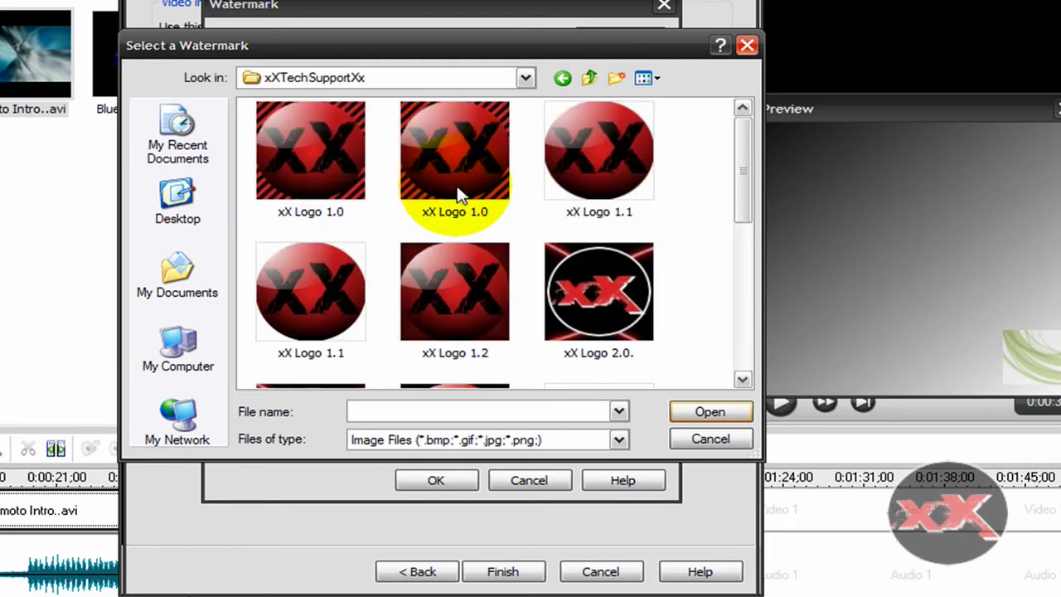
pyautogui.moveTo(739, 154); pyautogui.dragTo(739, 254)
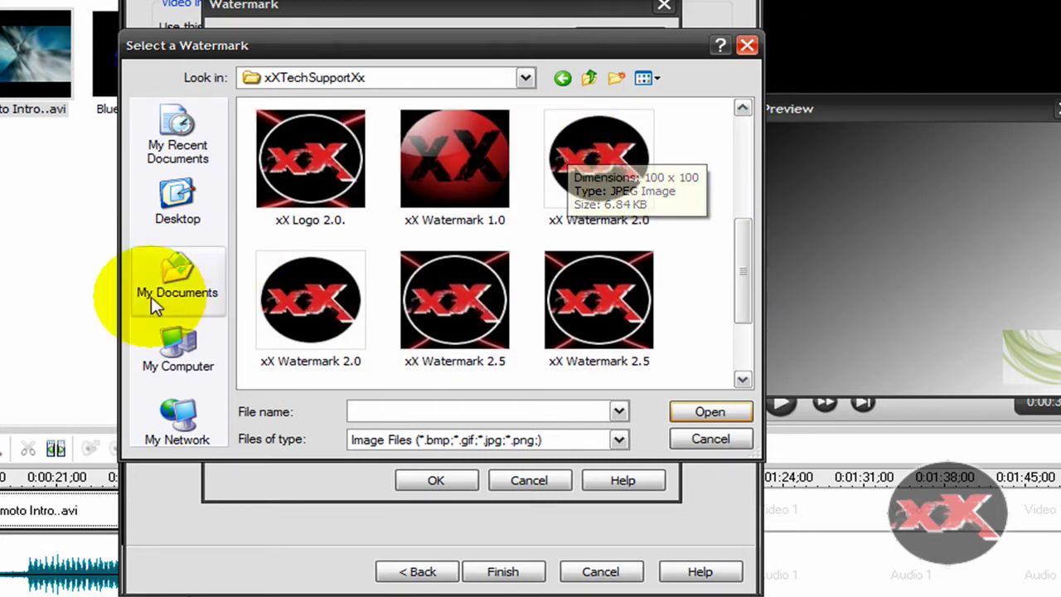
pyautogui.click(305, 308)
pyautogui.click(691, 411)
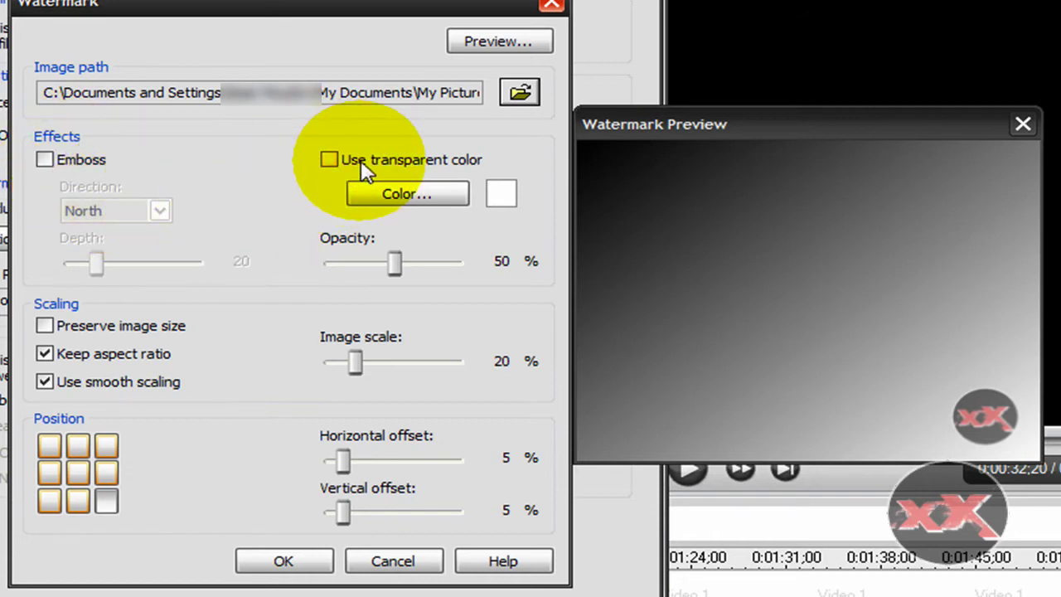
# Set watermark opacity to 52%, turn off Preserve image size, and scale the image to 22%
pyautogui.moveTo(397, 263); pyautogui.dragTo(487, 266)
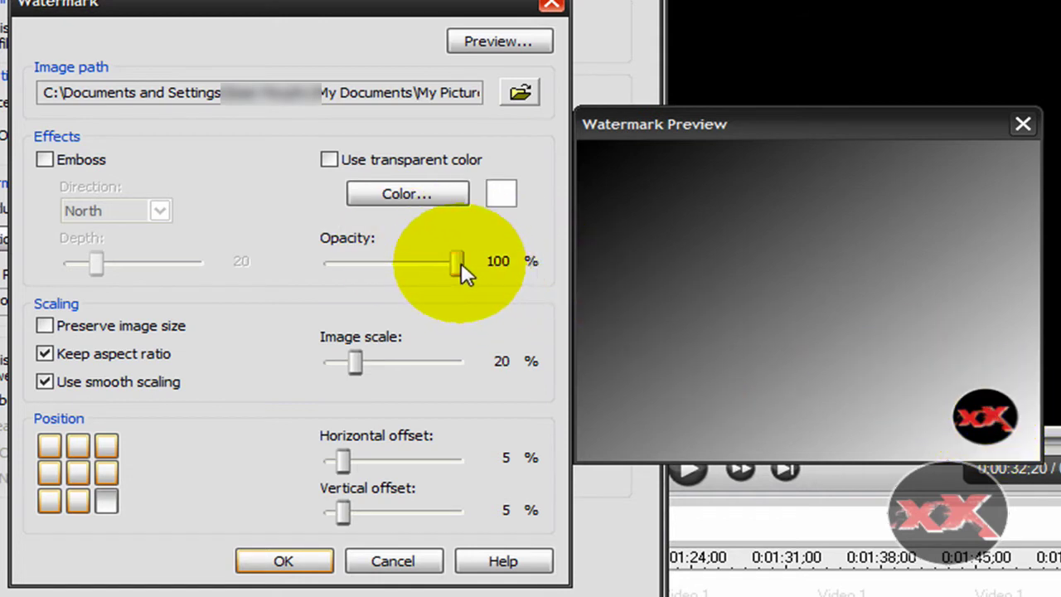
pyautogui.moveTo(462, 262); pyautogui.dragTo(399, 262)
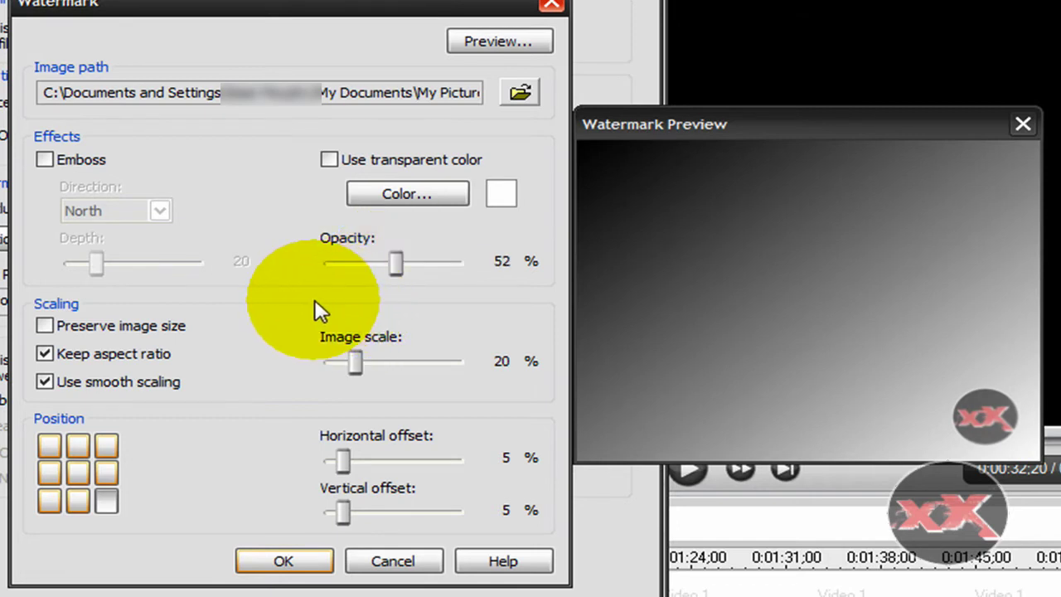
pyautogui.click(53, 321)
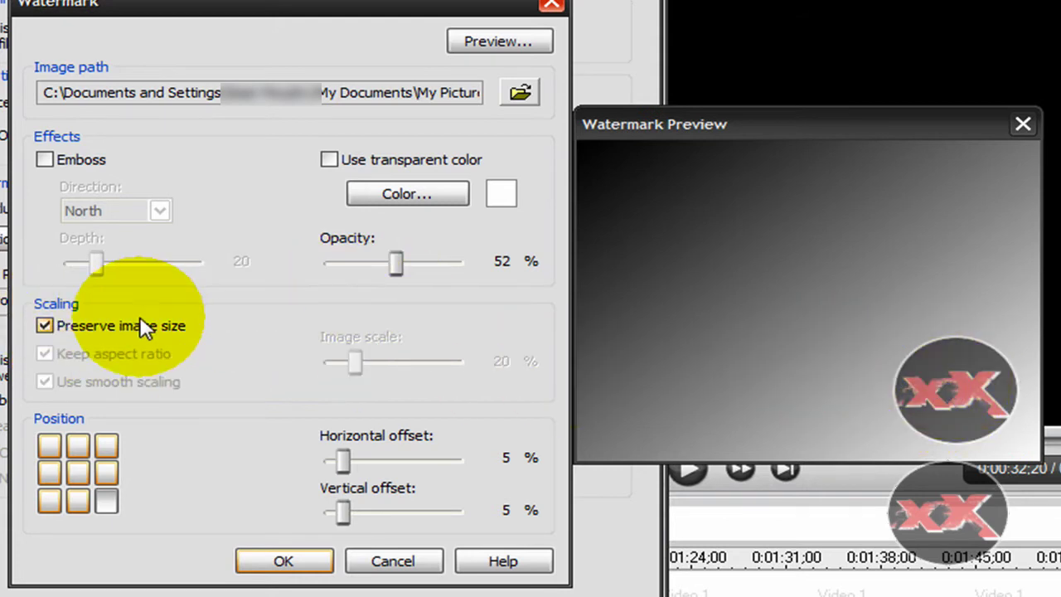
pyautogui.click(70, 325)
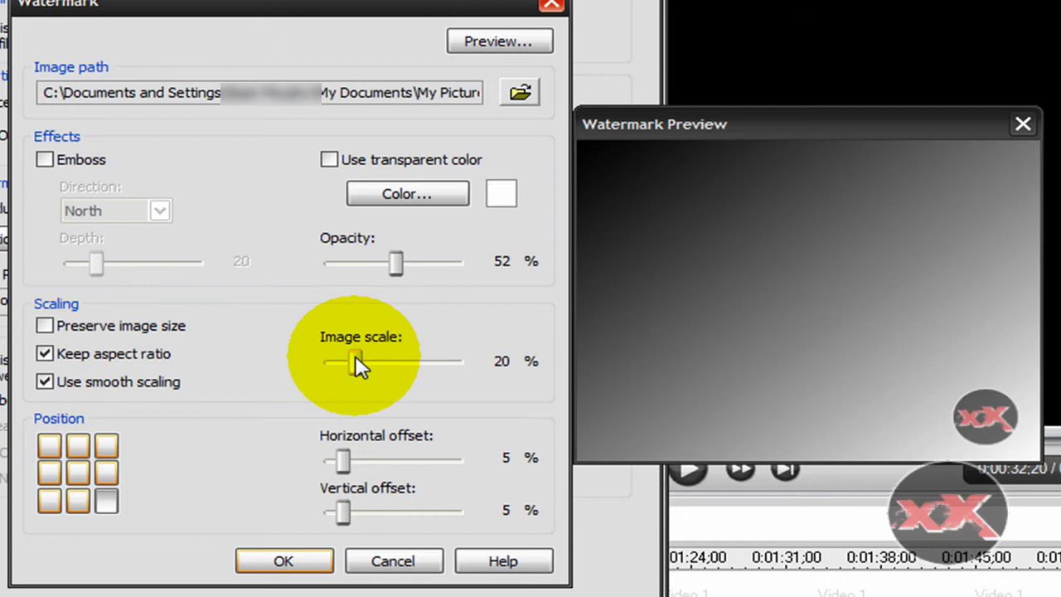
pyautogui.moveTo(356, 361)
pyautogui.mouseDown()
pyautogui.moveTo(488, 364)
pyautogui.moveTo(334, 363)
pyautogui.moveTo(354, 359)
pyautogui.mouseUp()
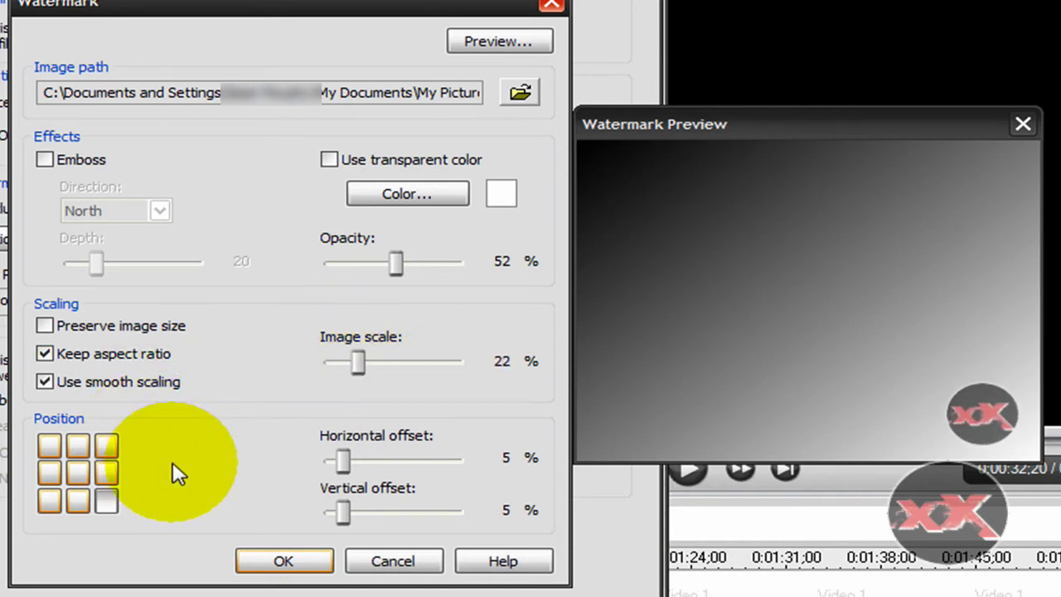
# Put the watermark in the bottom-right position cell
pyautogui.click(108, 474)
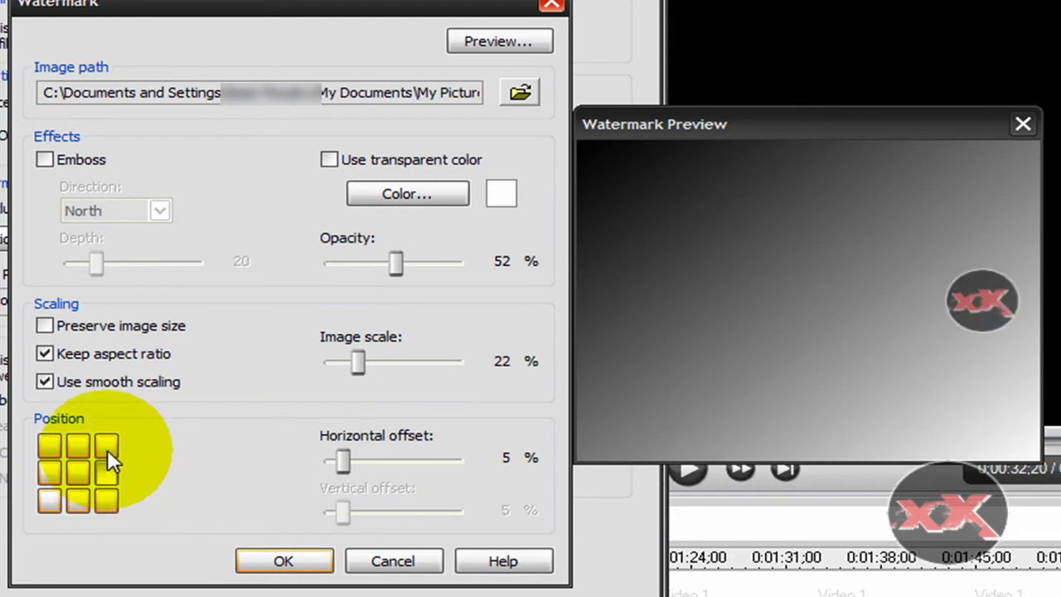
pyautogui.click(105, 448)
pyautogui.click(78, 445)
pyautogui.click(51, 444)
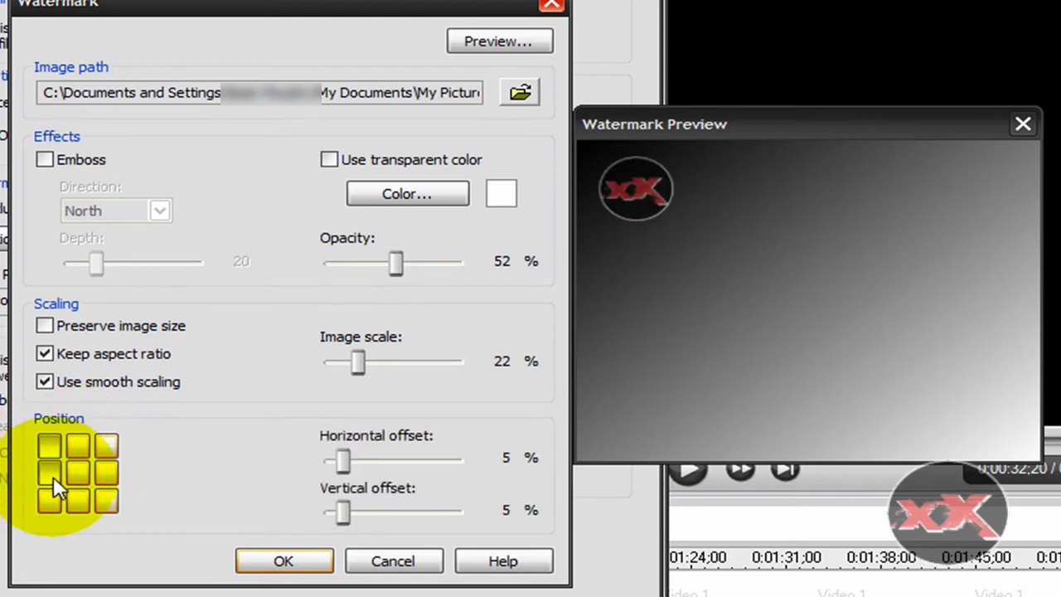
pyautogui.click(51, 473)
pyautogui.click(51, 496)
pyautogui.click(78, 501)
pyautogui.click(106, 500)
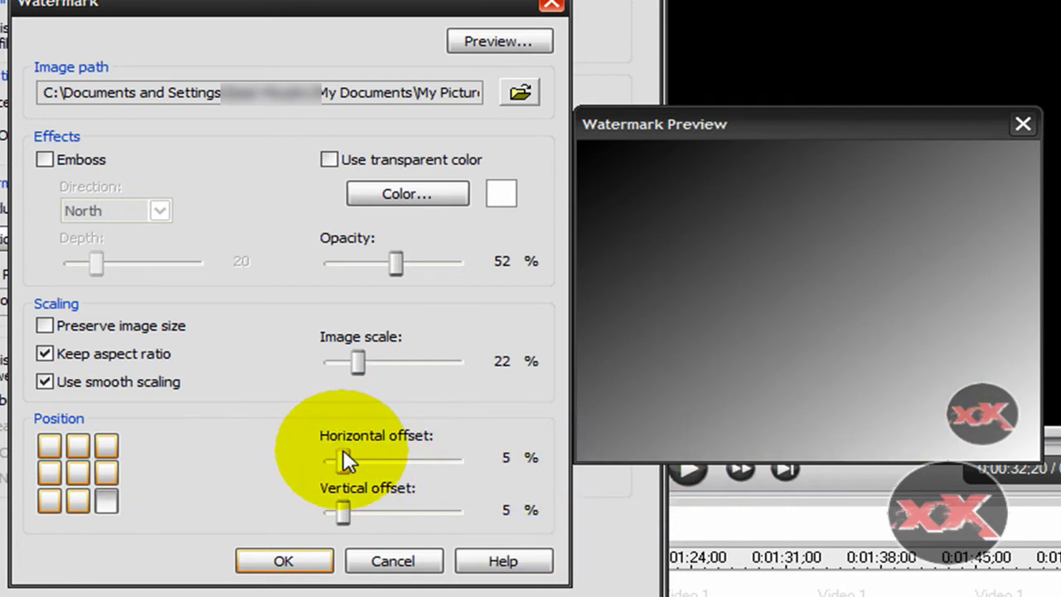
# Set both horizontal and vertical offsets to 6% and apply the watermark settings
pyautogui.moveTo(346, 456); pyautogui.dragTo(378, 457)
pyautogui.moveTo(342, 511); pyautogui.dragTo(451, 504)
pyautogui.moveTo(379, 457); pyautogui.dragTo(347, 466)
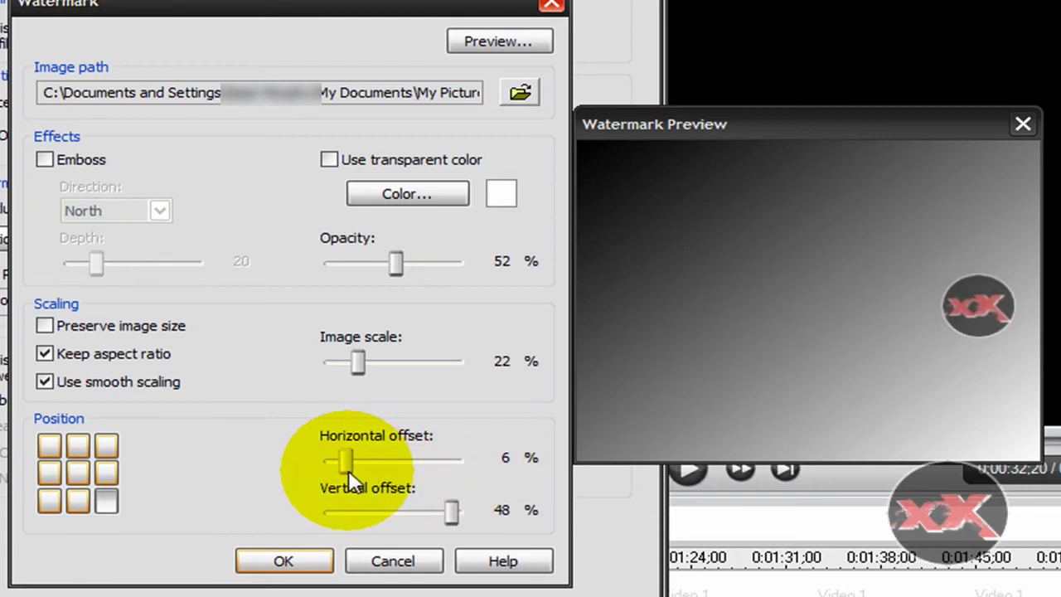
pyautogui.moveTo(455, 512); pyautogui.dragTo(348, 505)
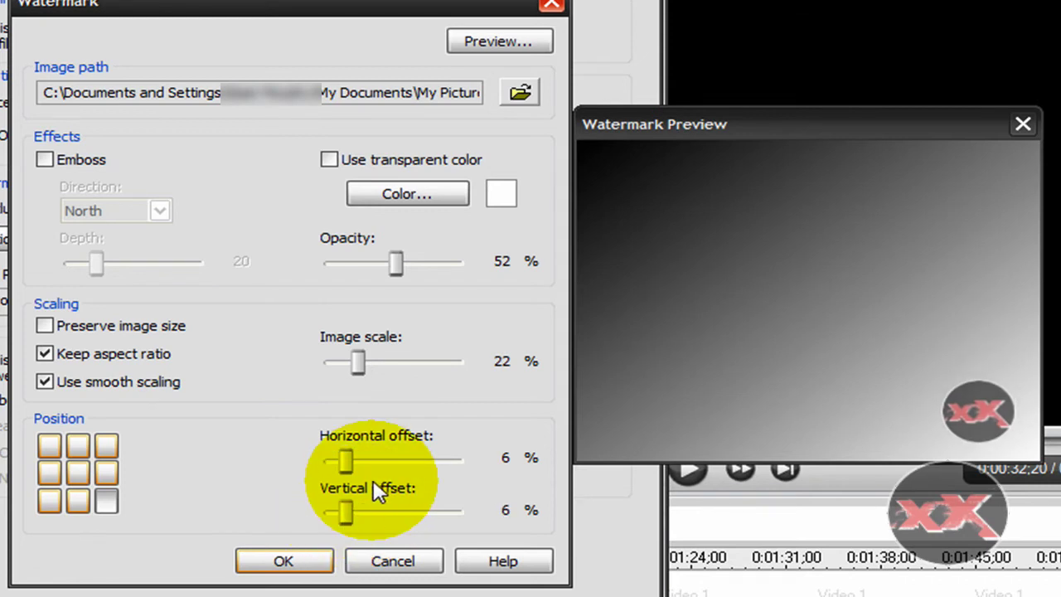
pyautogui.click(282, 562)
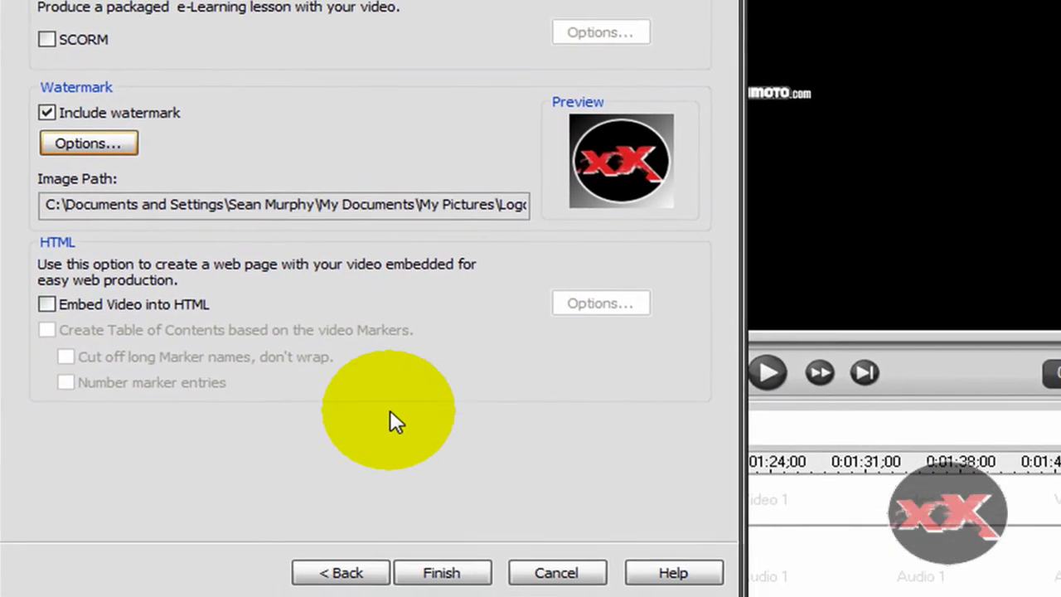
# Save the Youtube Watermark preset and select it in the production wizard
pyautogui.click(452, 561)
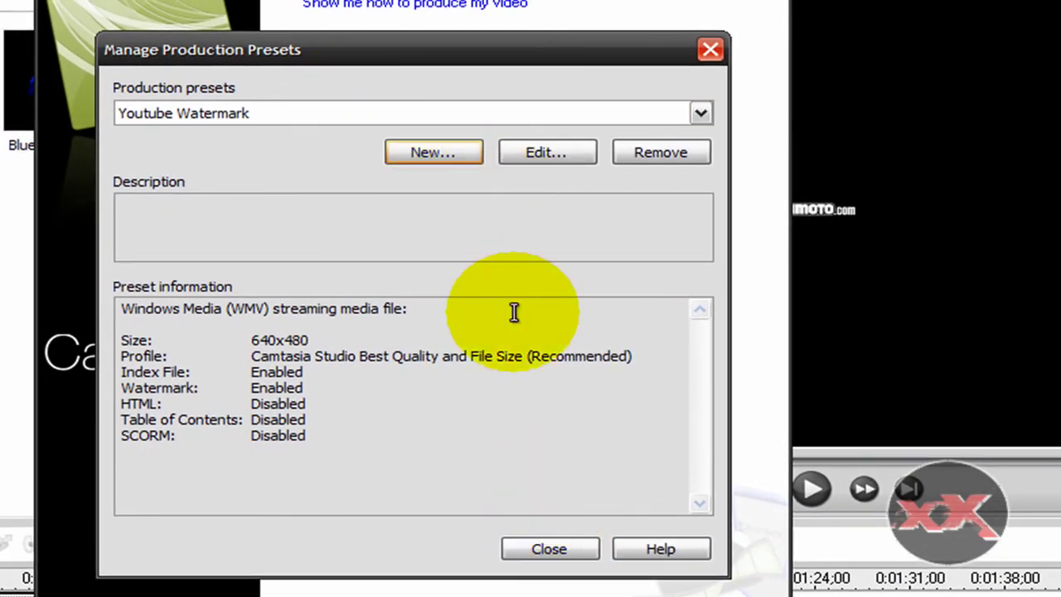
pyautogui.click(567, 548)
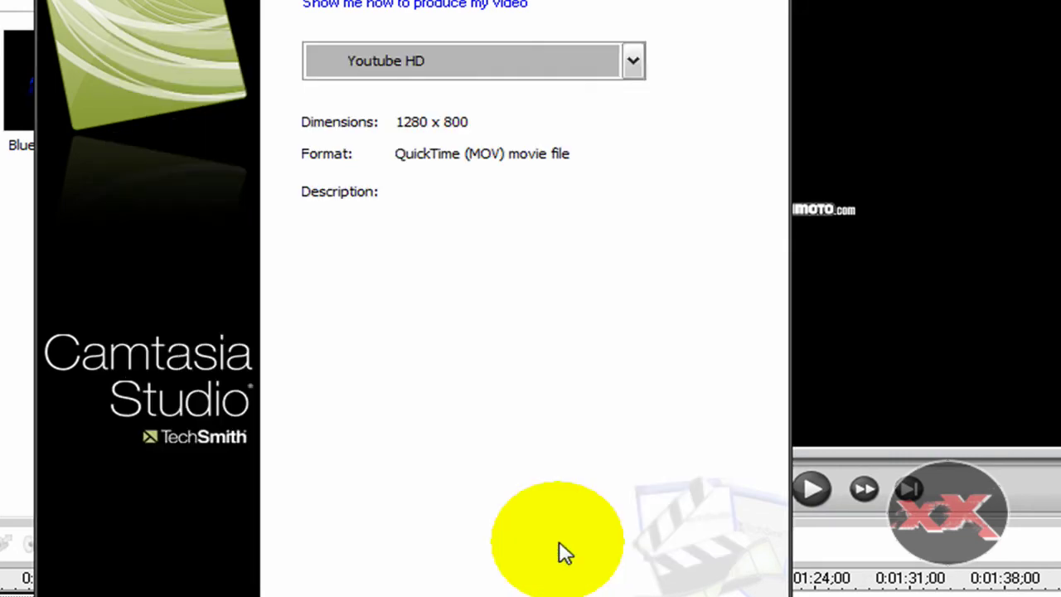
pyautogui.click(510, 61)
pyautogui.click(469, 546)
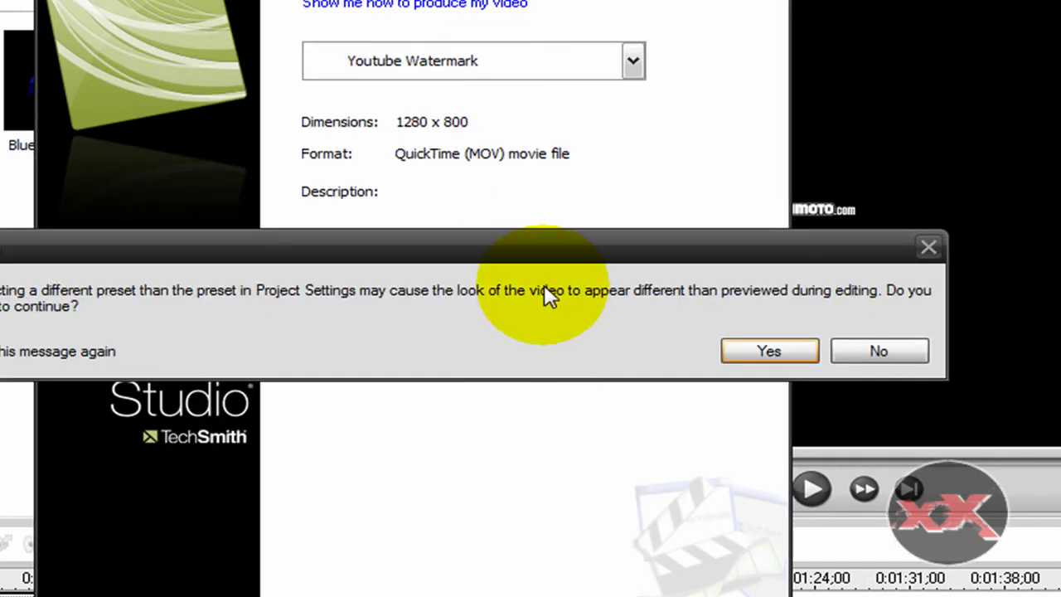
pyautogui.click(813, 356)
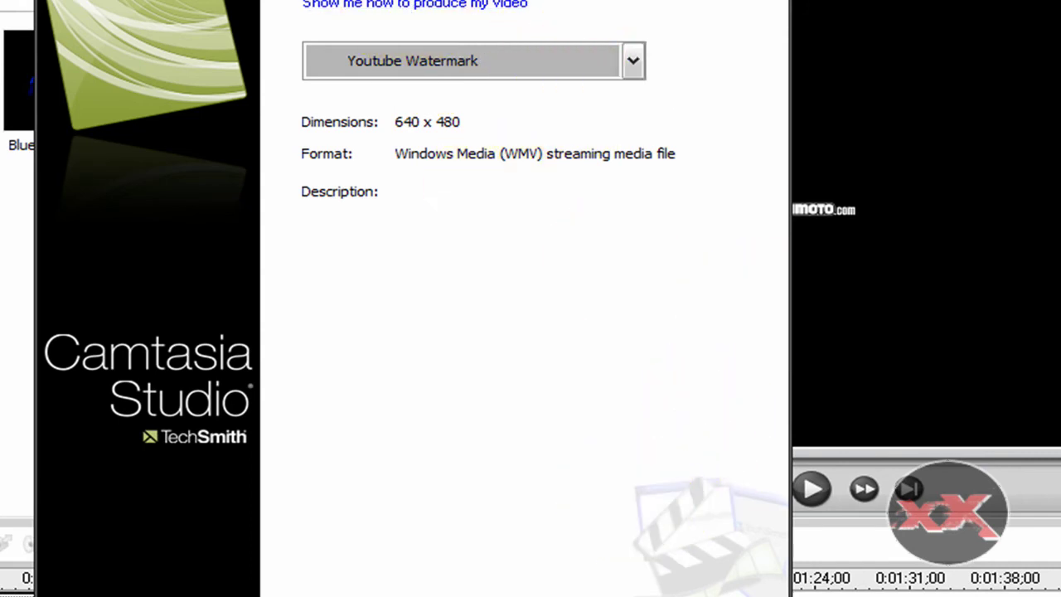
# Advance through the output pages and start rendering the 640 x 480 WMV
pyautogui.press('Return')
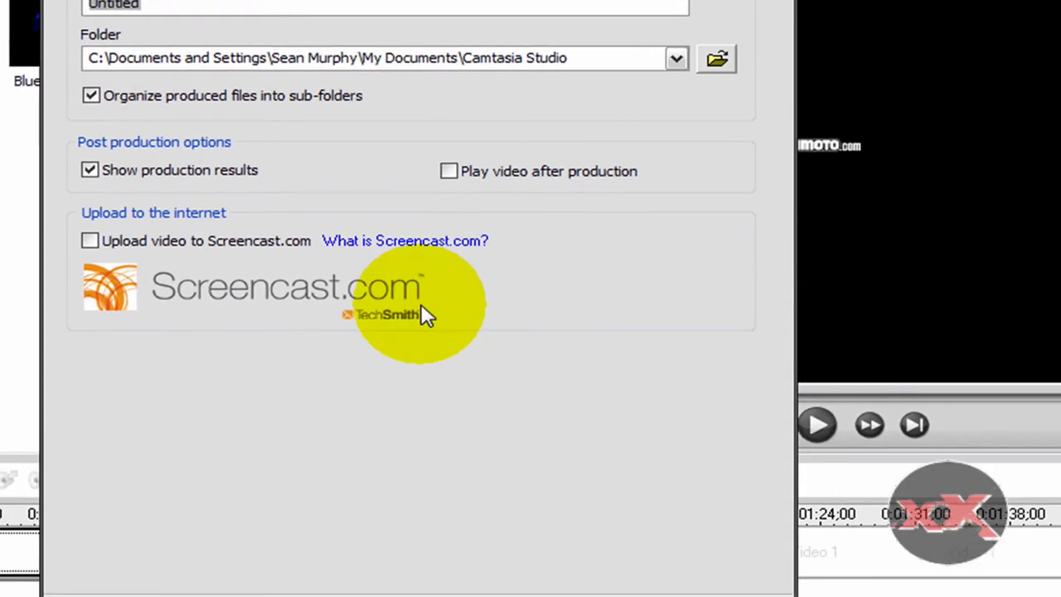
pyautogui.click(513, 562)
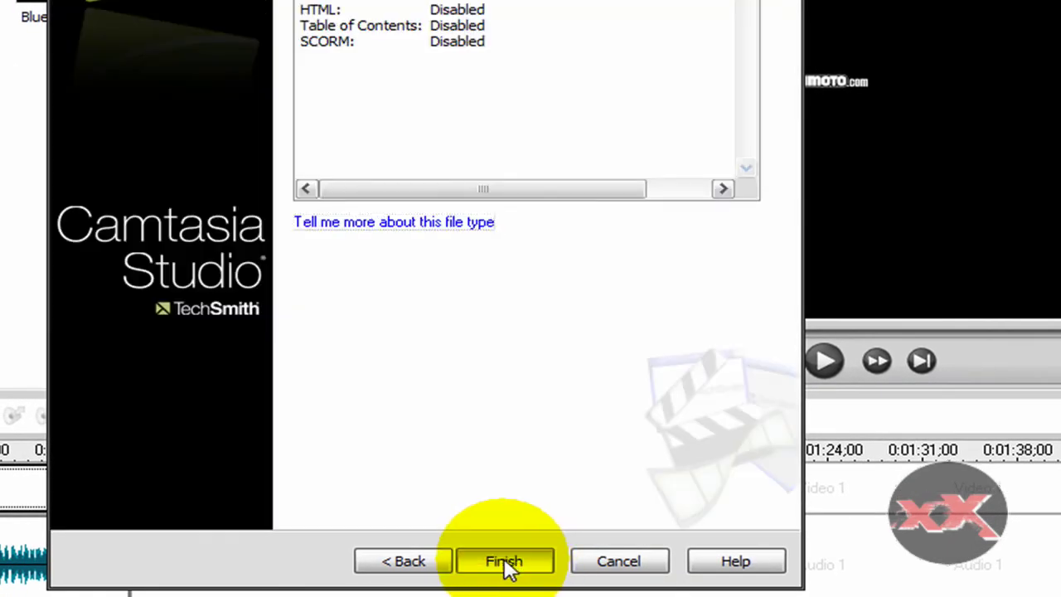
pyautogui.click(506, 562)
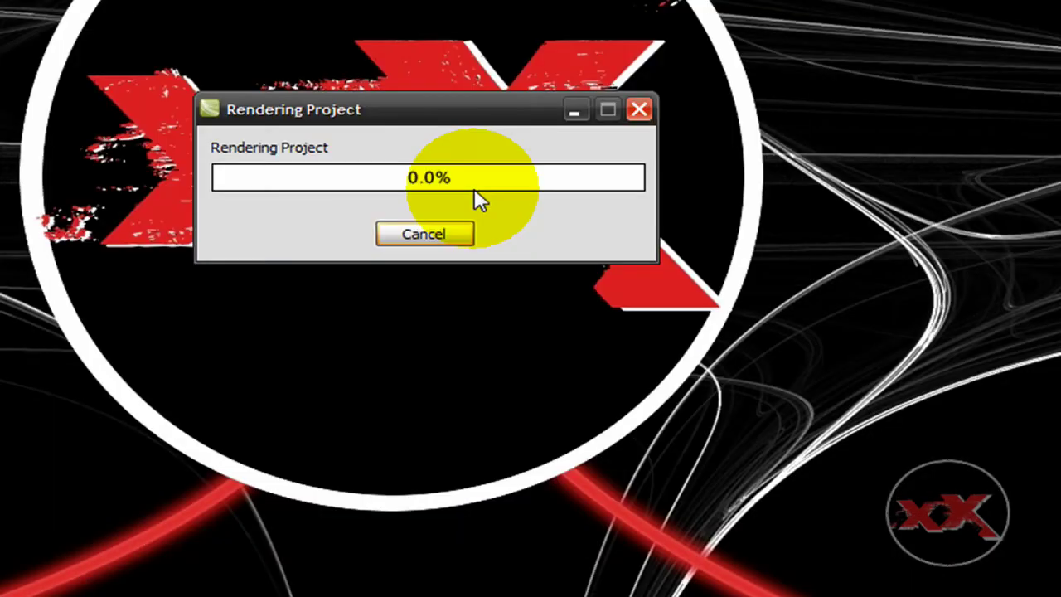
# Cancel the rendering, answer No to the prompt, then close the production wizard
pyautogui.click(438, 236)
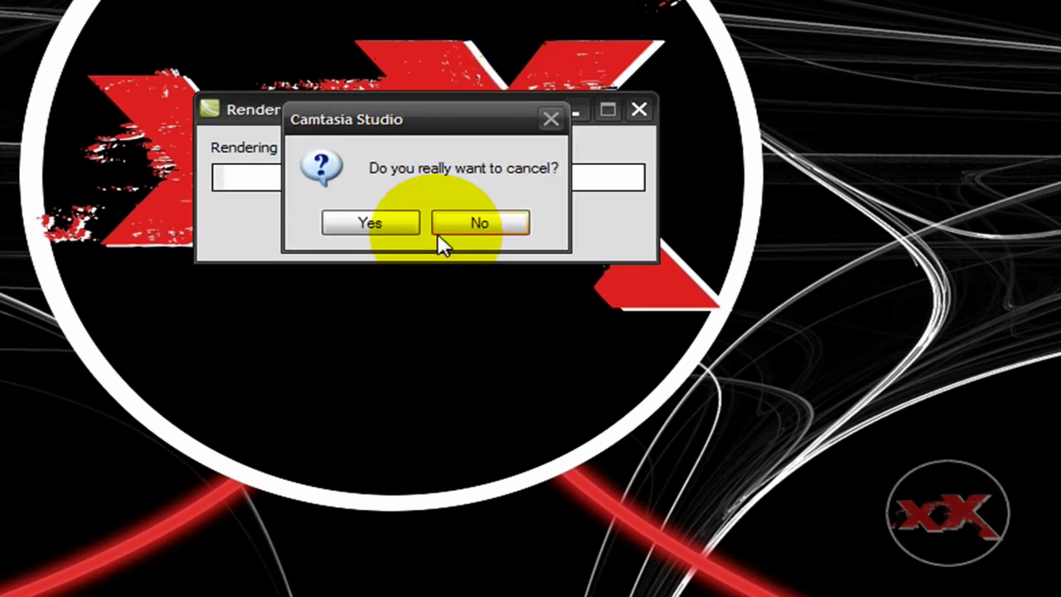
pyautogui.click(439, 232)
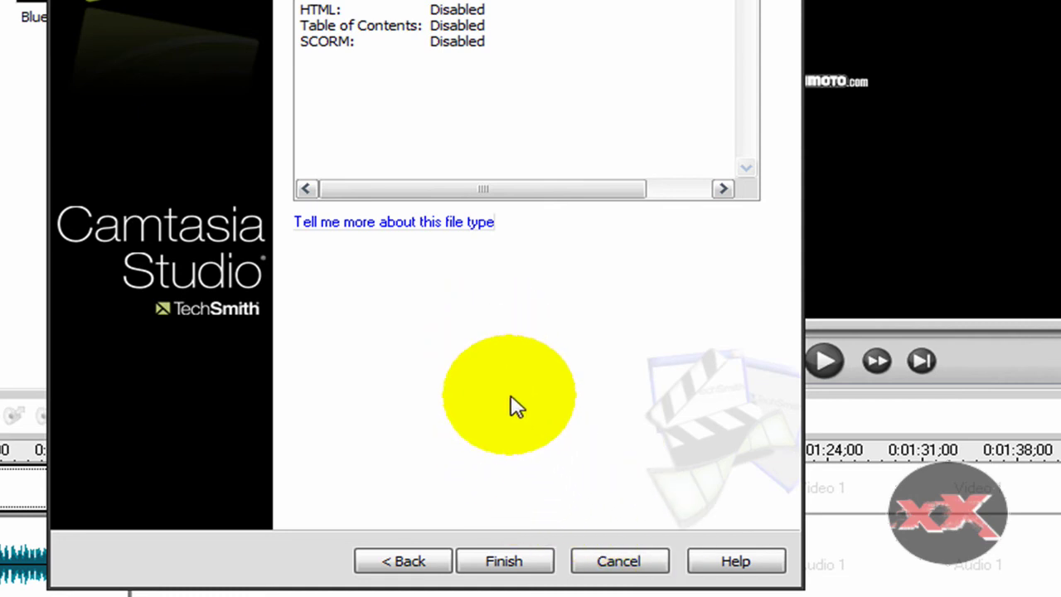
pyautogui.click(605, 557)
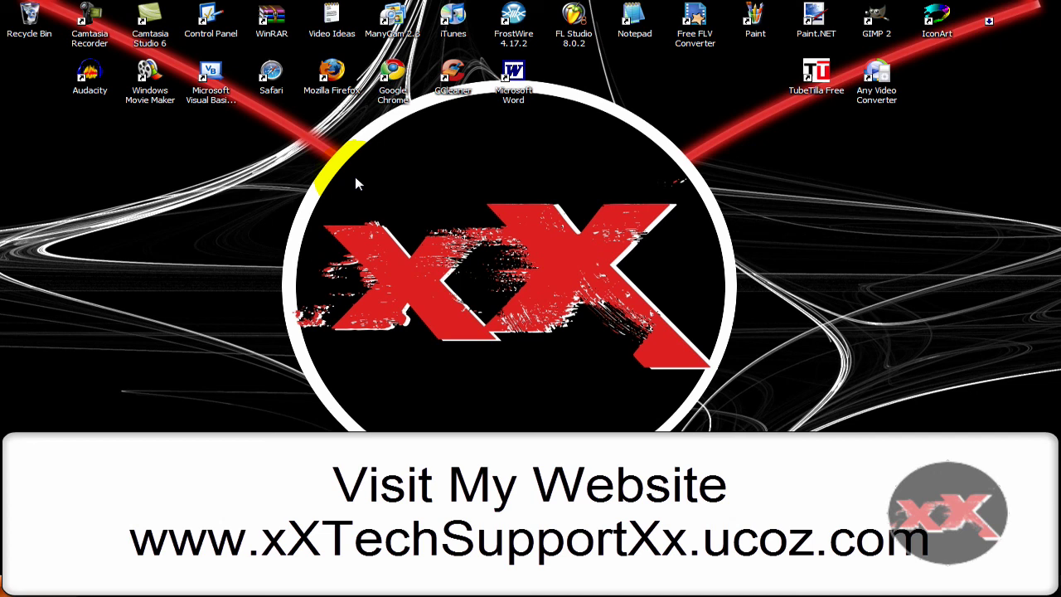
pyautogui.moveTo(277, 122); pyautogui.dragTo(768, 439)
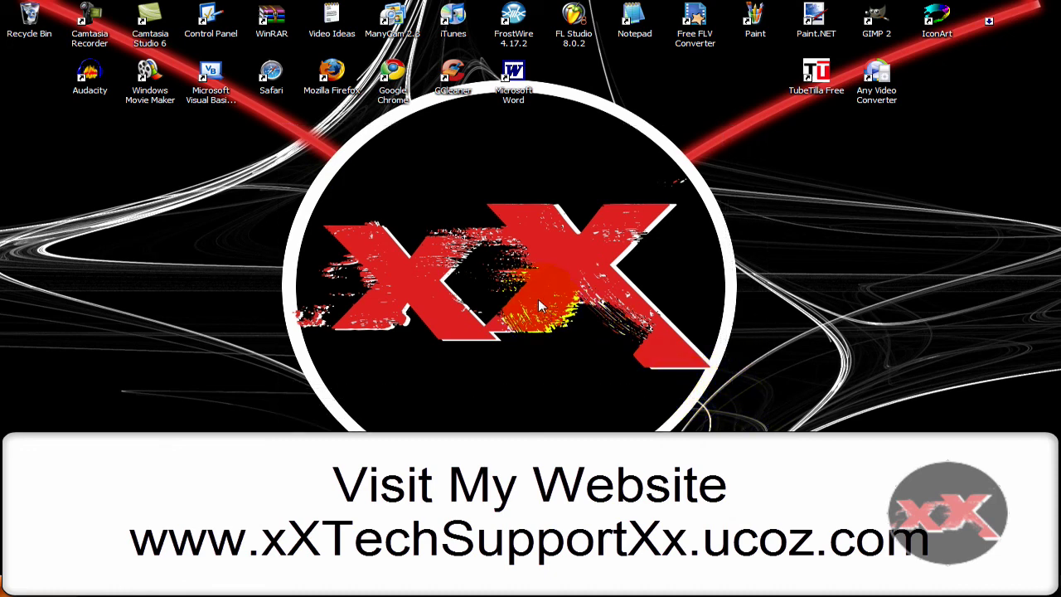